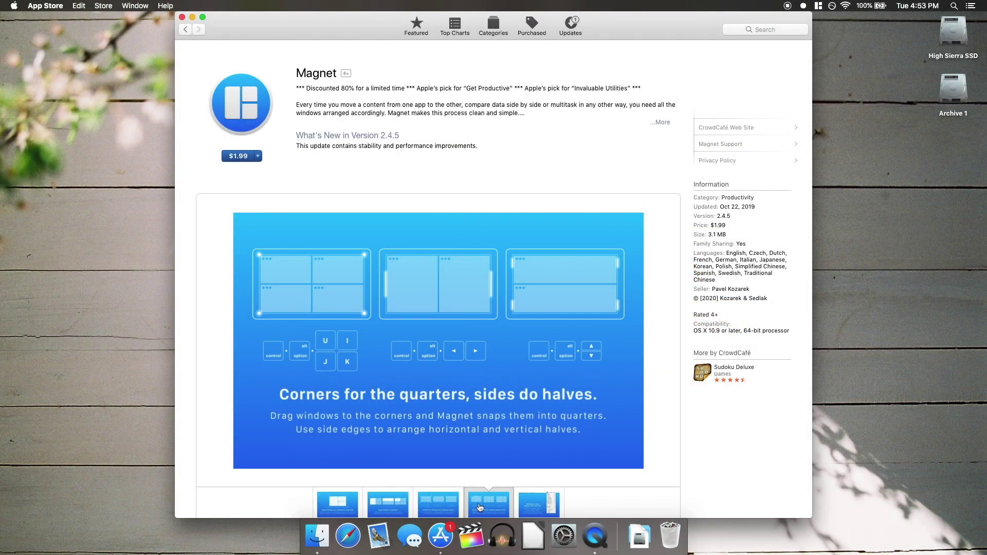
- Show another screenshot thumbnail on Magnet's App Store listing
left_click(489, 504)
- View Magnet's layout-menu screenshot, quit the App Store, and open the High Sierra SSD and Archive 1 drives
left_click(528, 505)
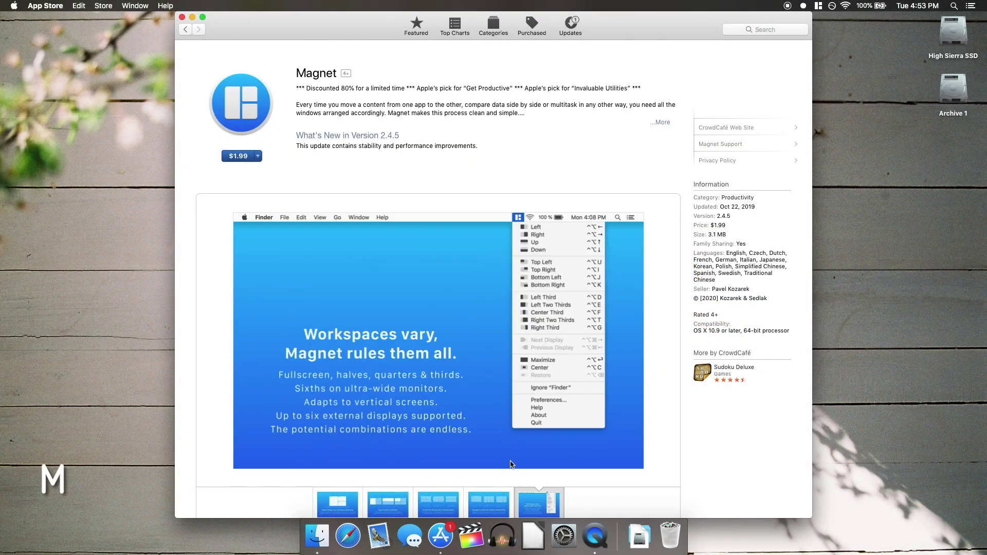
key("super+q")
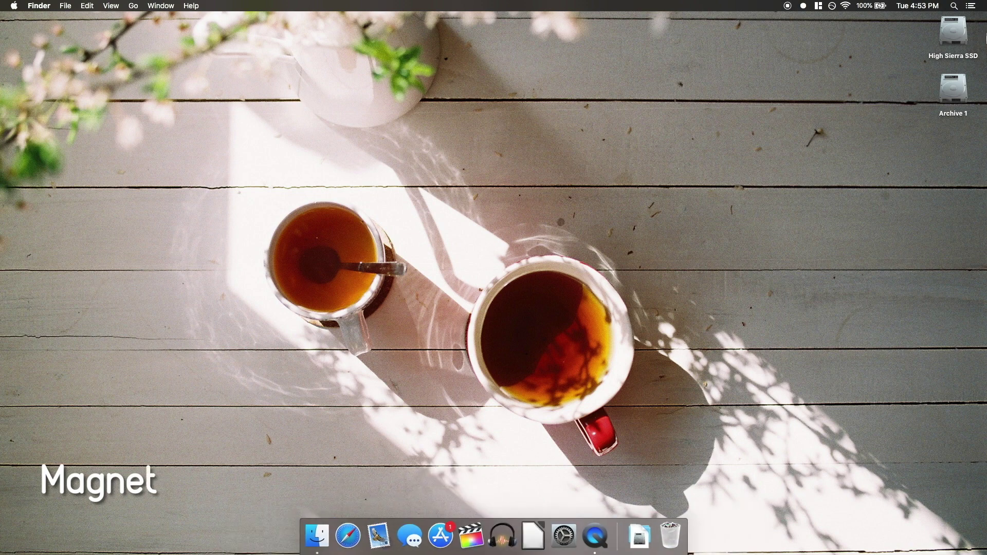
double_click(953, 32)
left_click(953, 82)
double_click(952, 82)
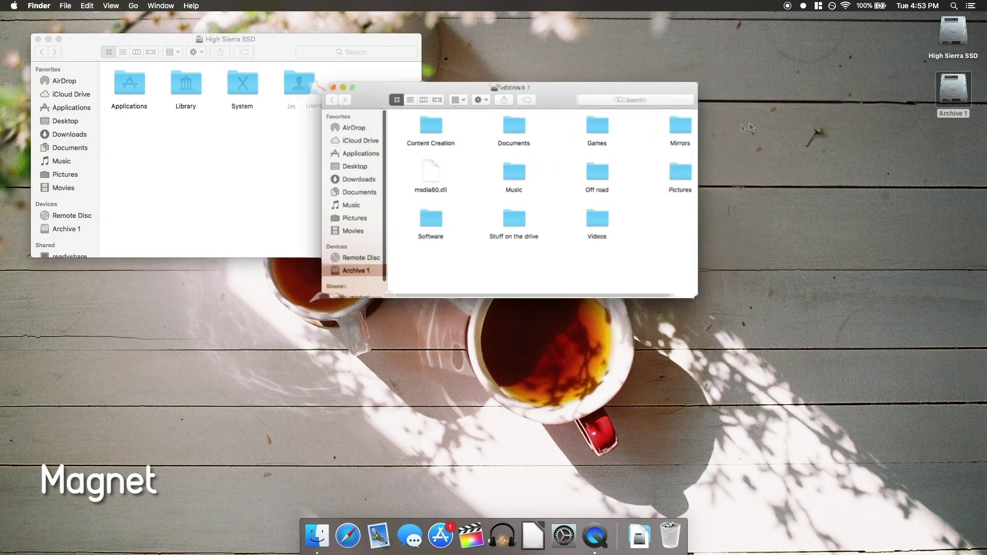
- Launch Safari and System Preferences, then snap Safari to the left half of the screen
left_click(351, 525)
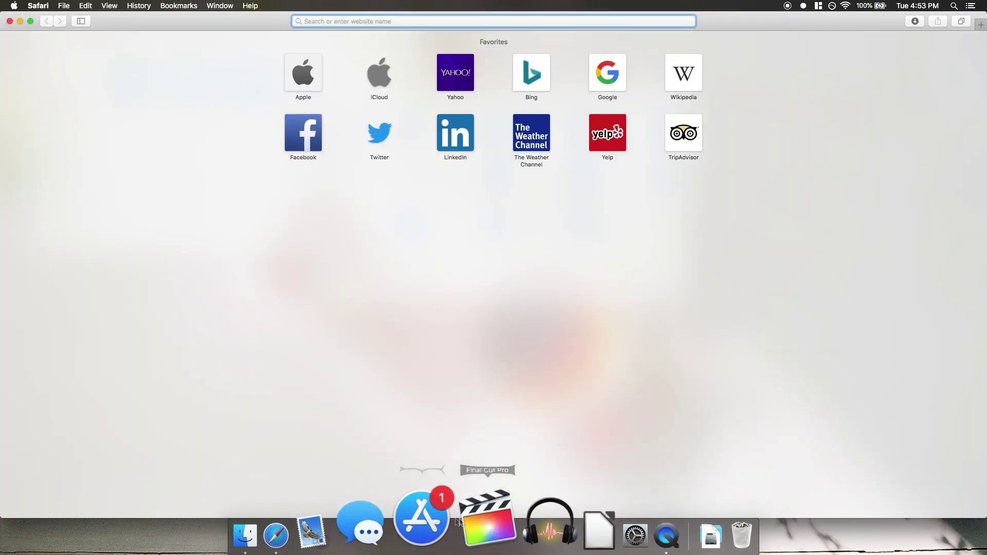
left_click(564, 525)
left_click(277, 40)
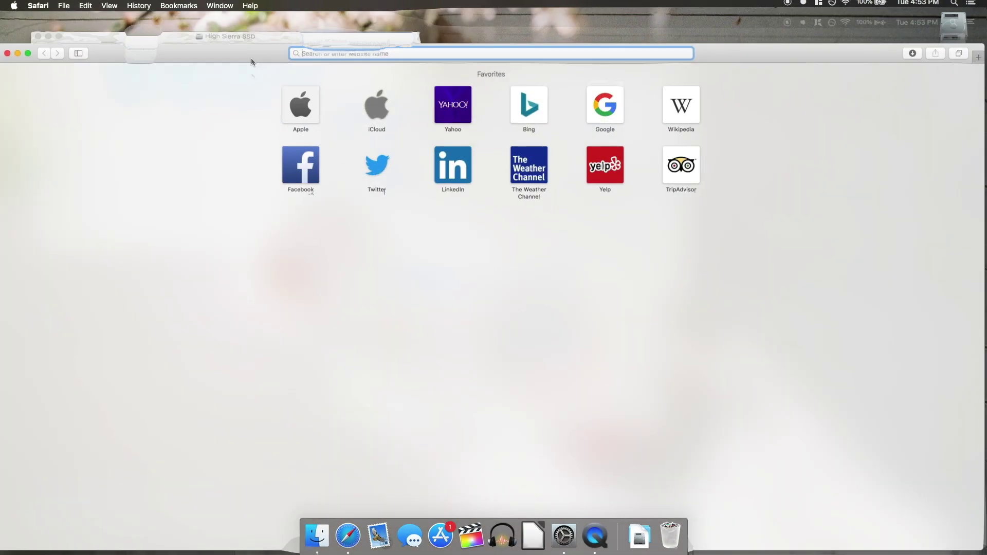
key("ctrl+alt+Left")
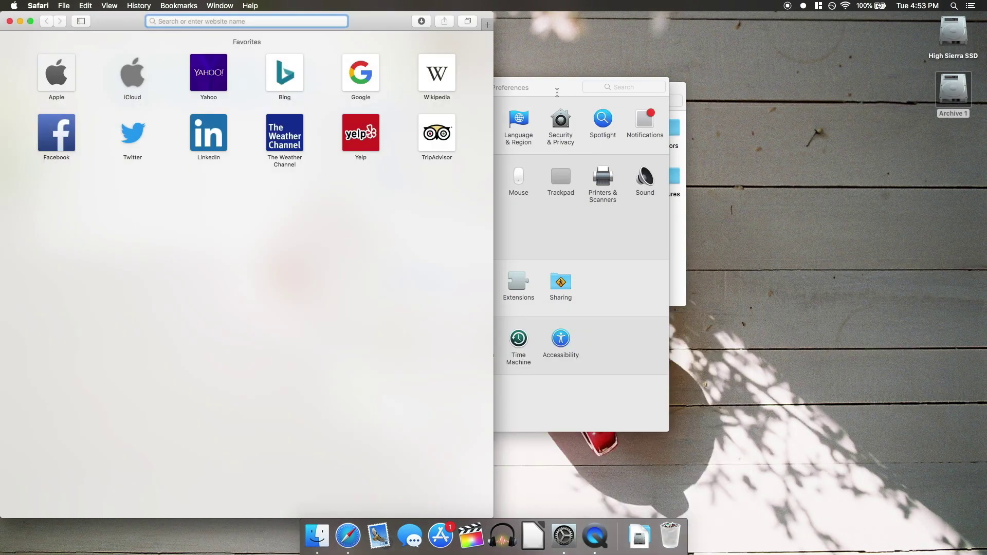
- Move System Preferences aside and snap the Archive 1 window into the top-right quarter
left_click_drag(557, 93, 383, 88)
left_click(659, 279)
left_click_drag(549, 95, 985, 100)
left_click_drag(694, 27, 983, 5)
key("ctrl+Up")
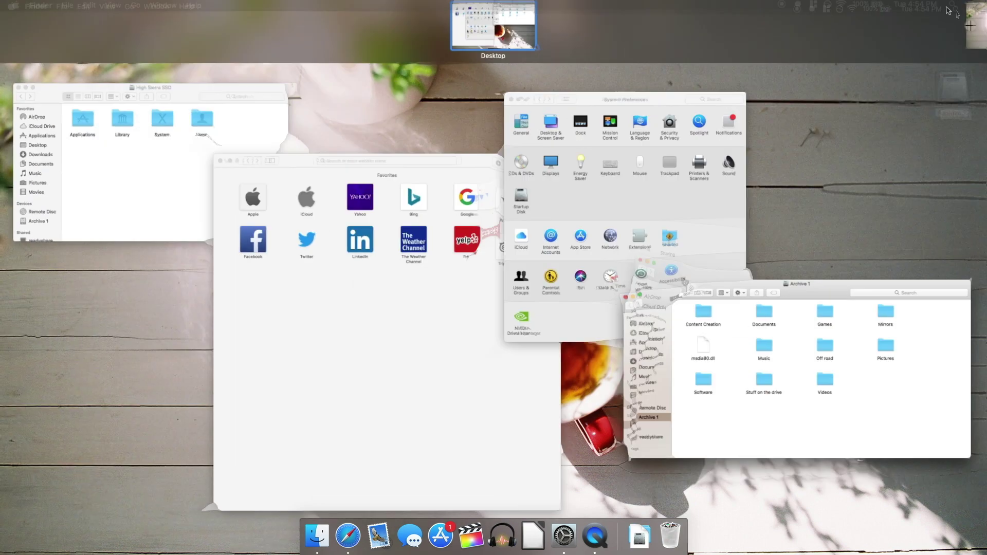
- Drop High Sierra SSD into the bottom-right quarter, close System Preferences, and make Safari narrower
left_click(206, 144)
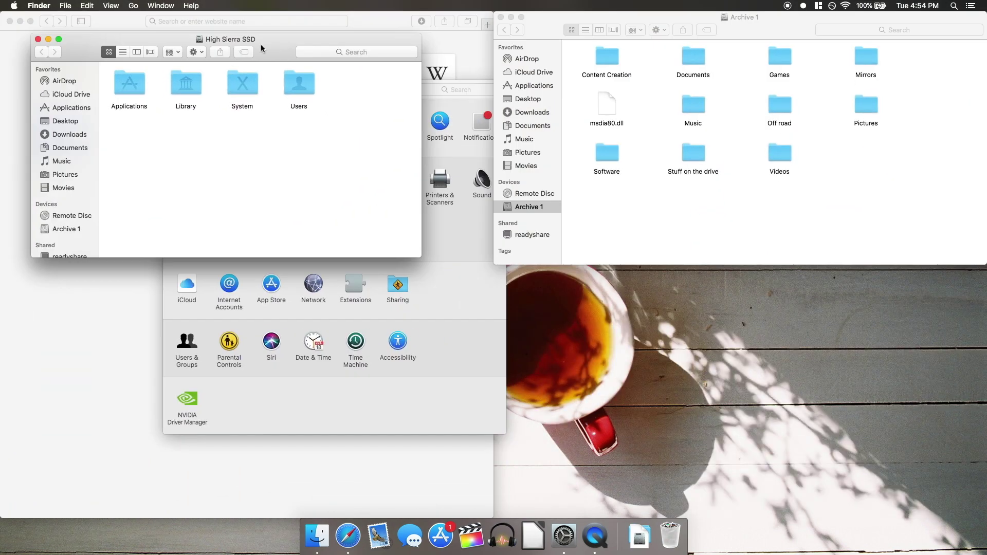
left_click_drag(262, 49, 981, 551)
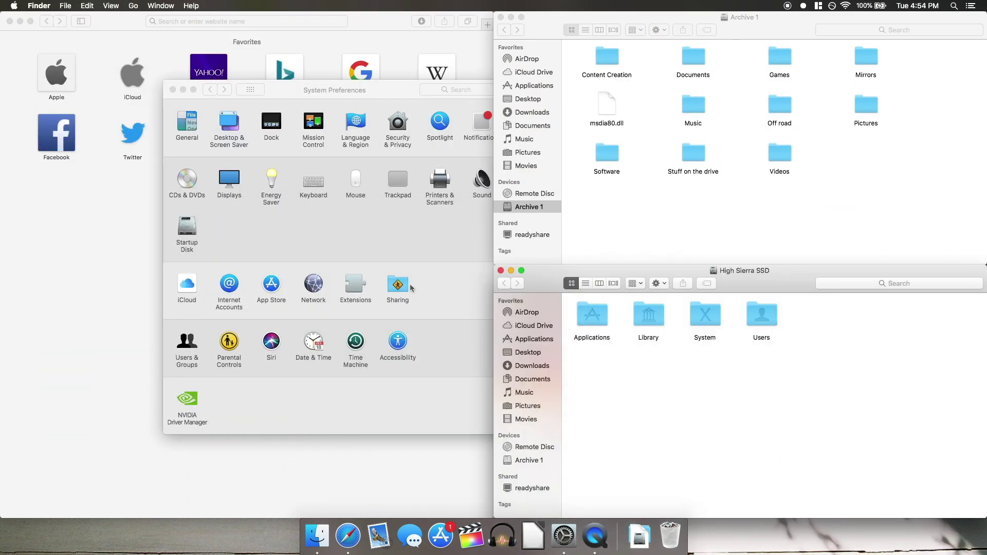
left_click(329, 97)
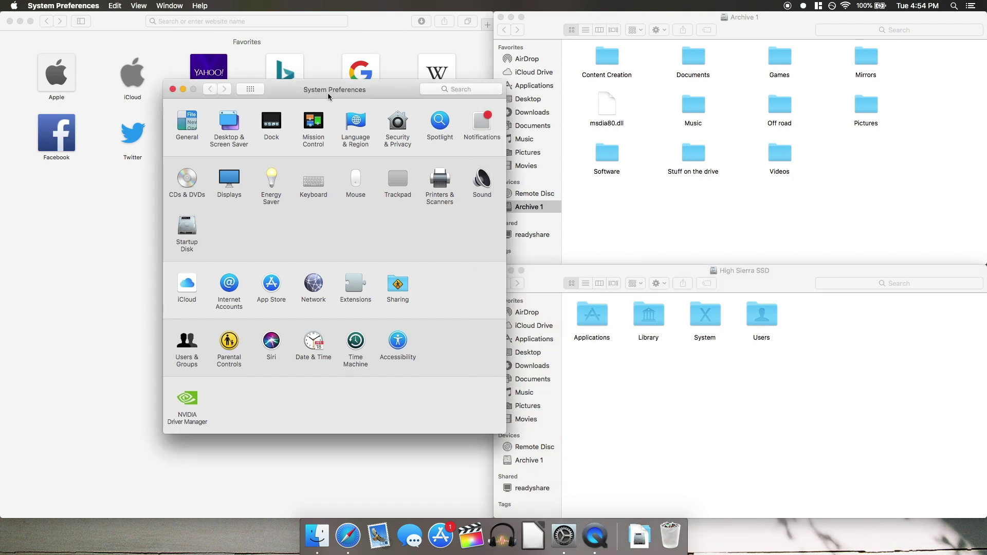
left_click(173, 90)
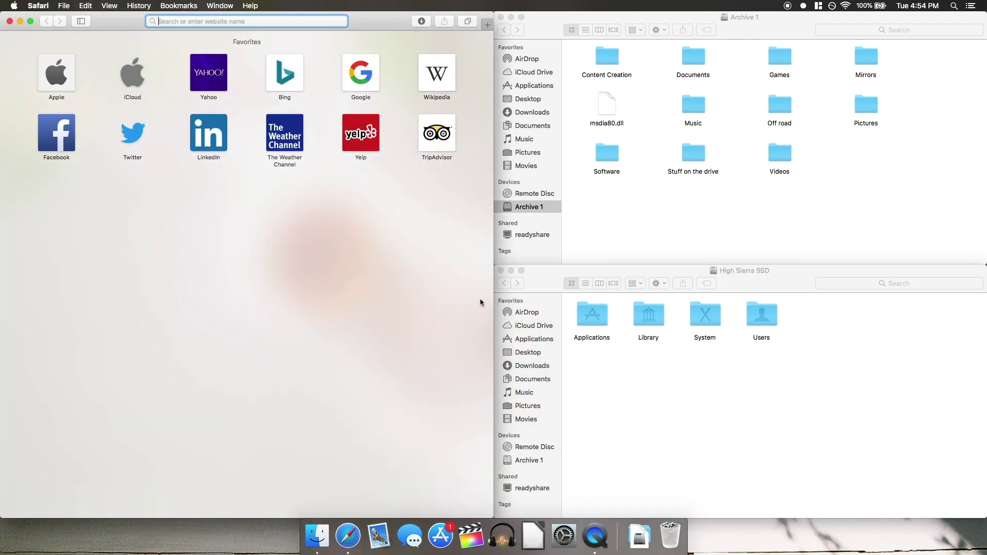
left_click_drag(493, 297, 254, 307)
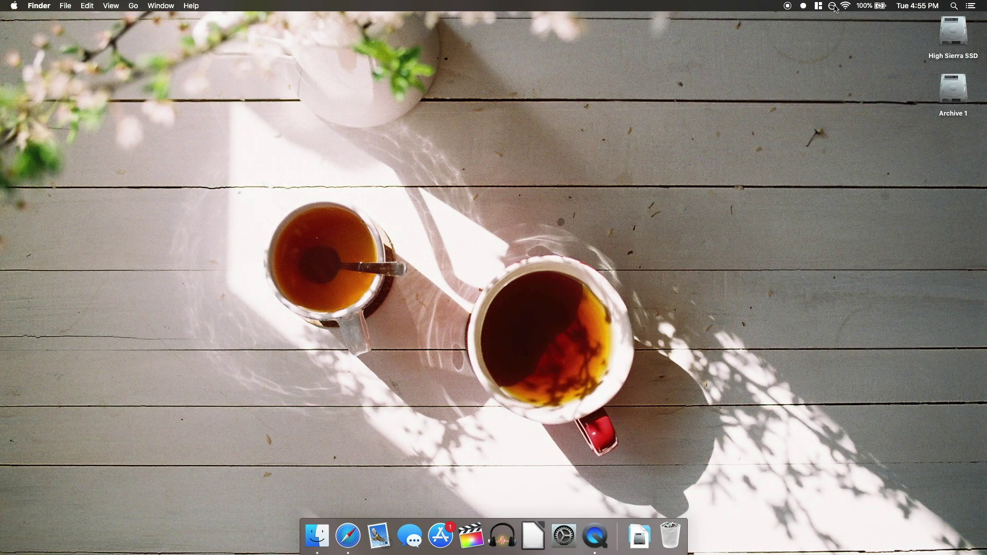
- In f.lux Preferences, return the Daytime slider to Normal Daylight and choose the Classic f.lux preset
left_click(833, 7)
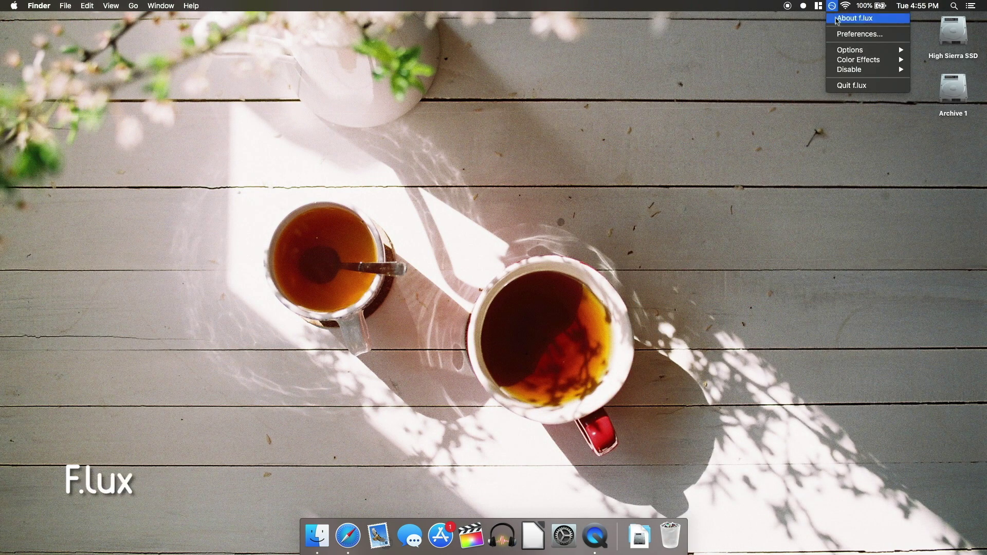
left_click(841, 35)
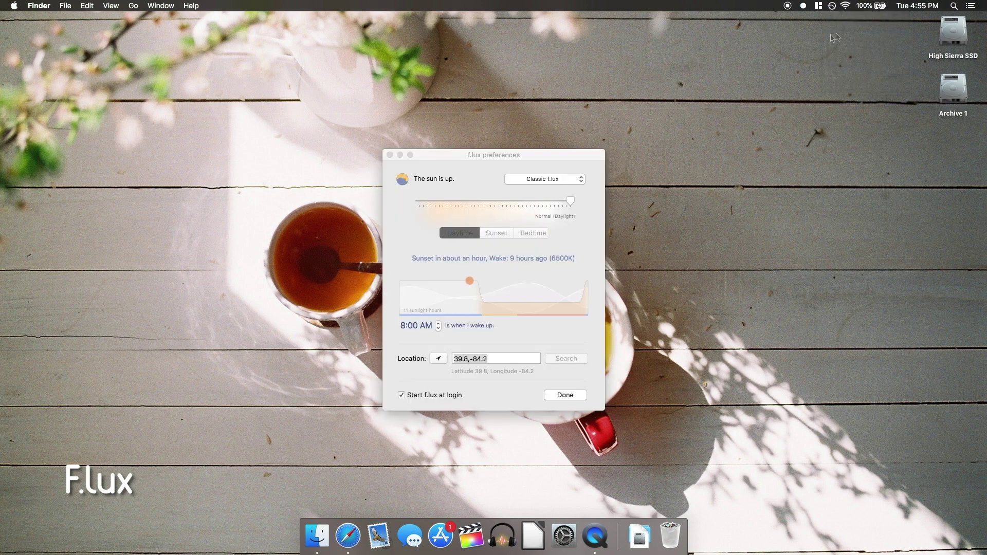
left_click(560, 159)
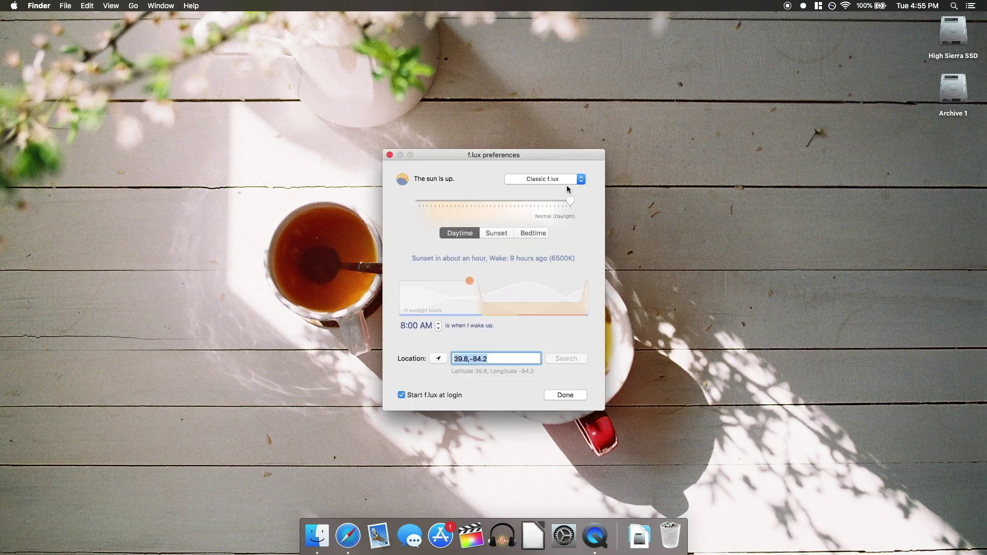
left_click_drag(570, 205, 413, 223)
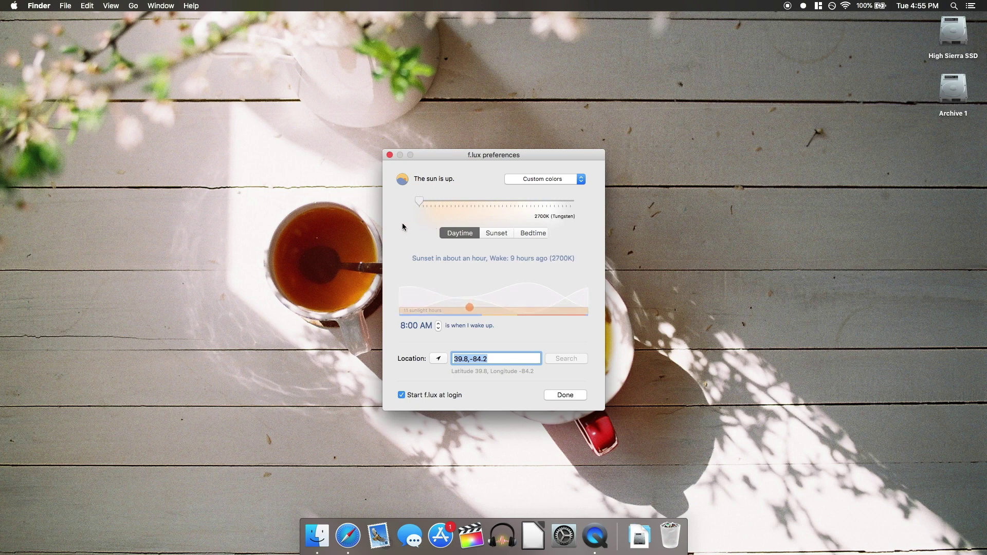
left_click_drag(403, 224, 578, 239)
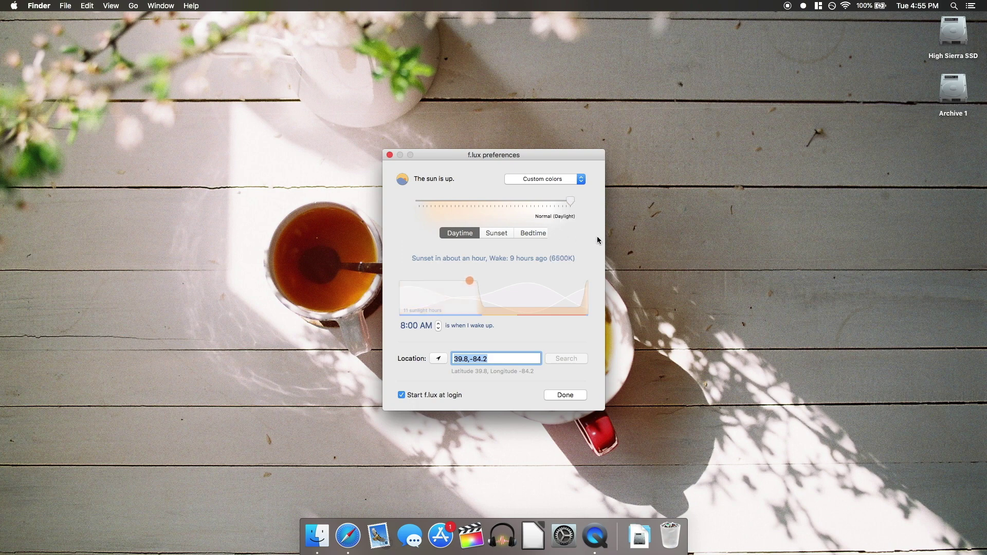
left_click(579, 179)
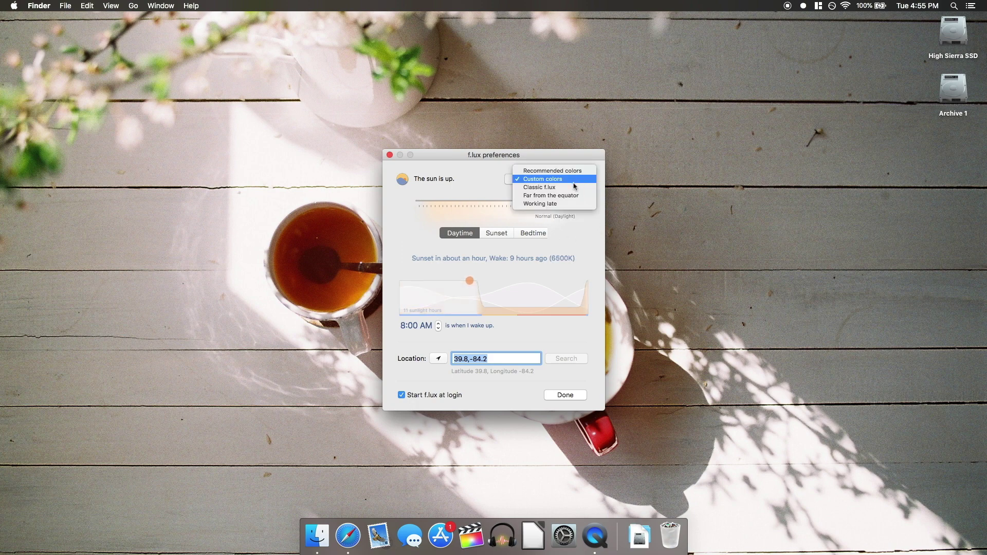
left_click(574, 187)
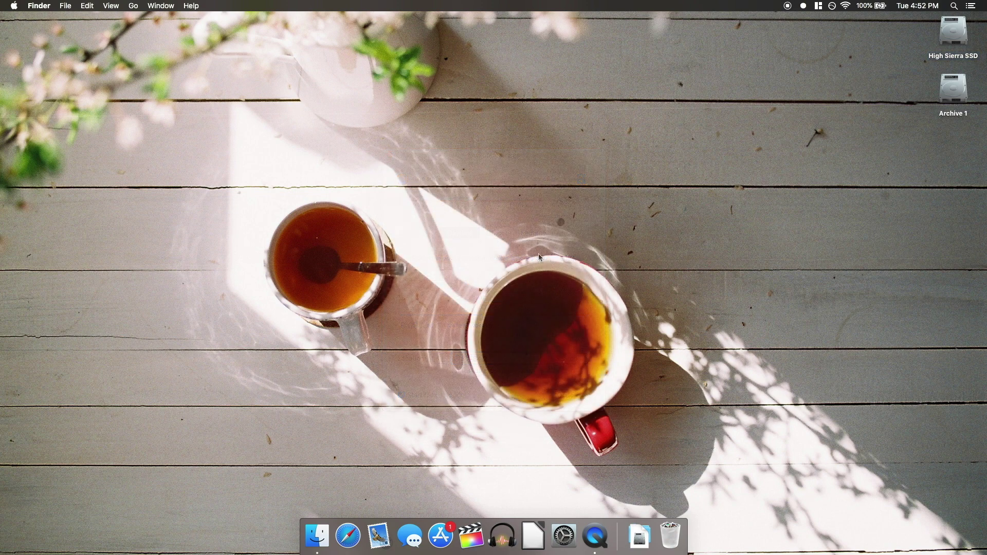
left_click(803, 6)
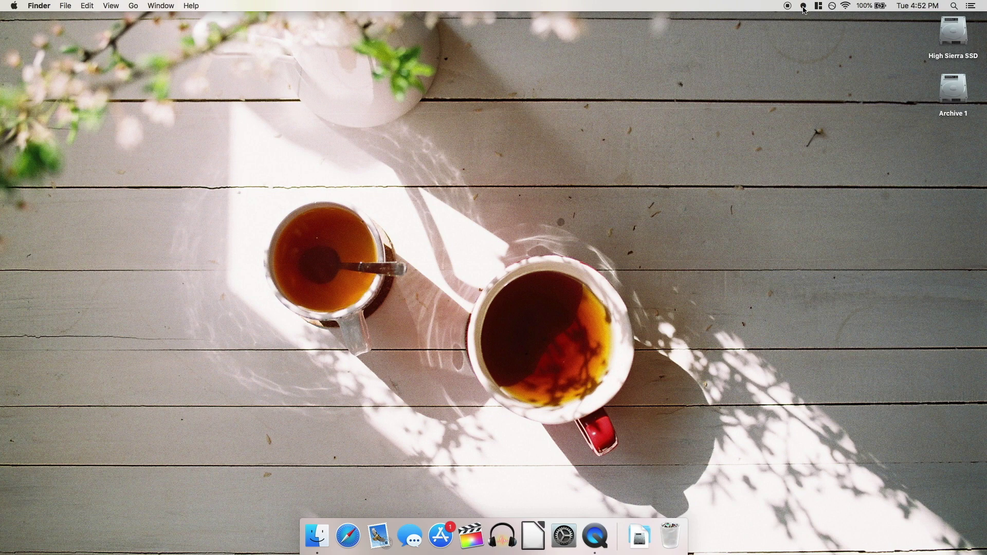
left_click(804, 8)
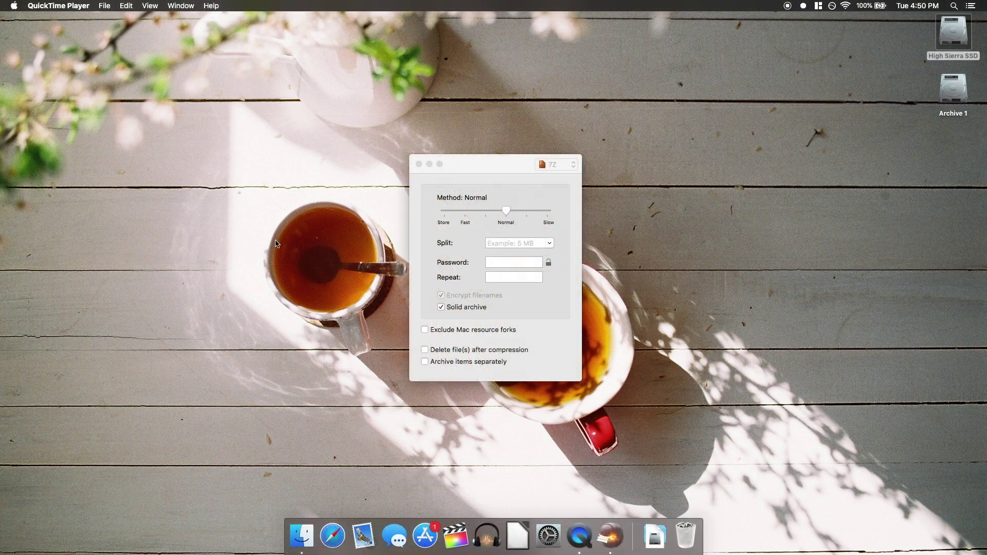
- Set Keka's archive format to 7Z with the Fastest, less compression method
left_click(576, 169)
left_click(575, 166)
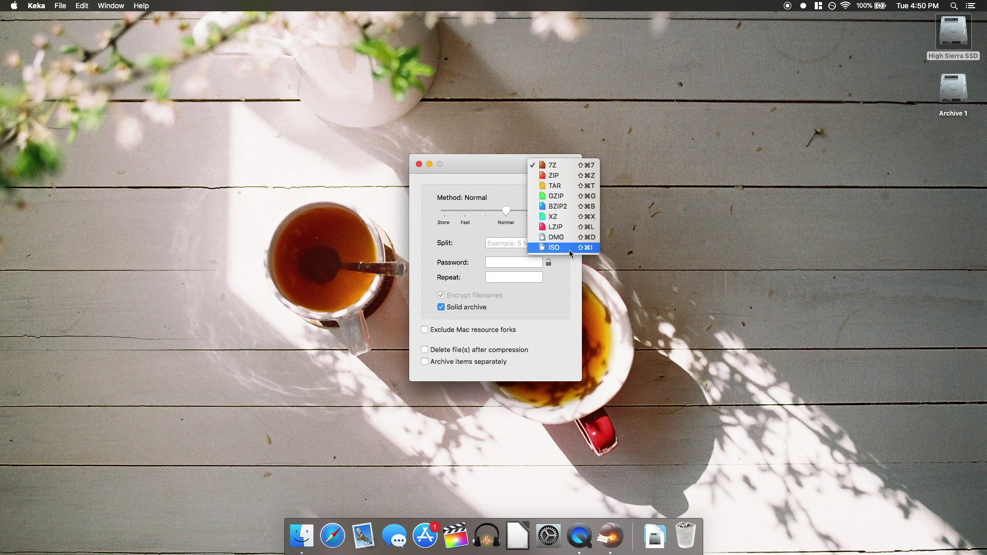
left_click(559, 166)
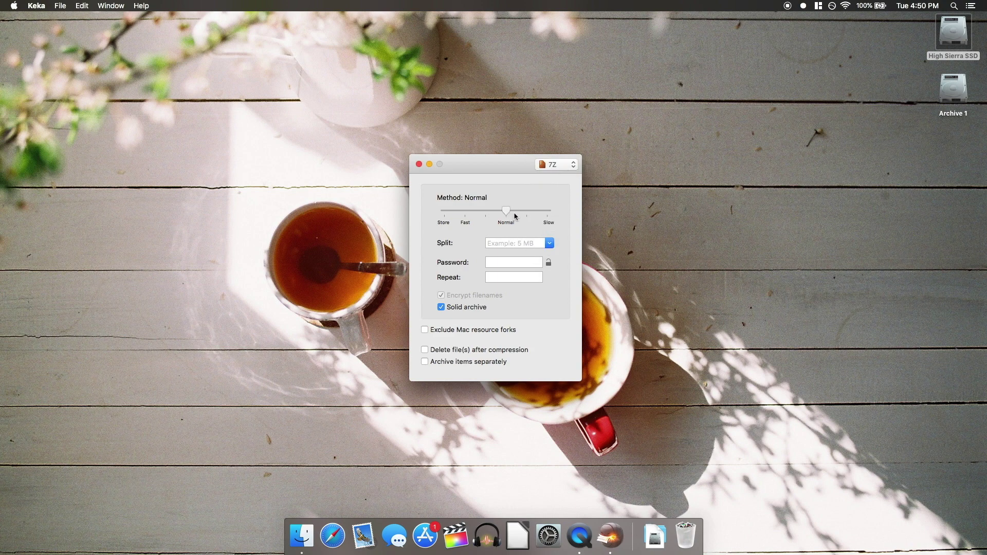
left_click_drag(515, 216, 466, 226)
- Leave the split size empty after trying 1.4 MB Floppy, and move to the password Repeat field
left_click(549, 243)
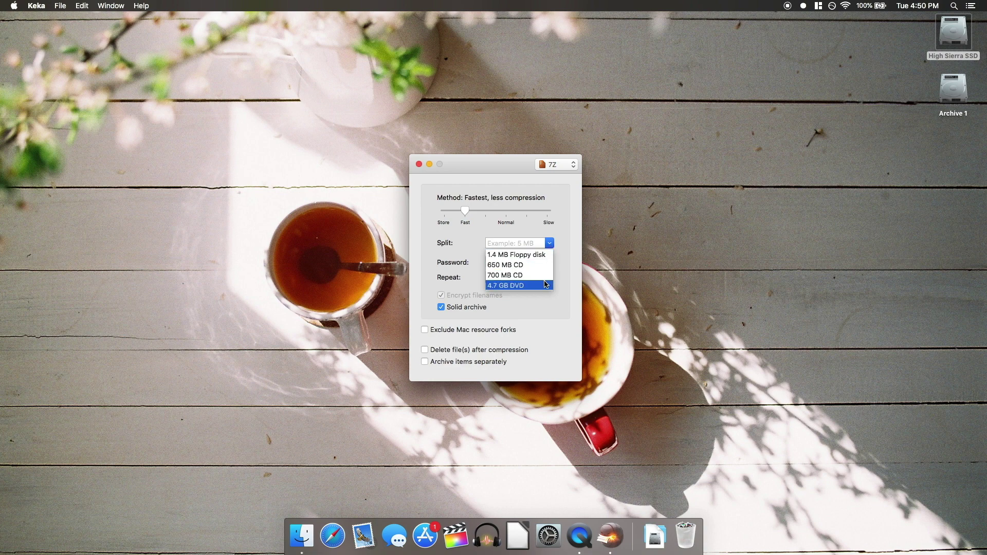
left_click(533, 254)
triple_click(530, 243)
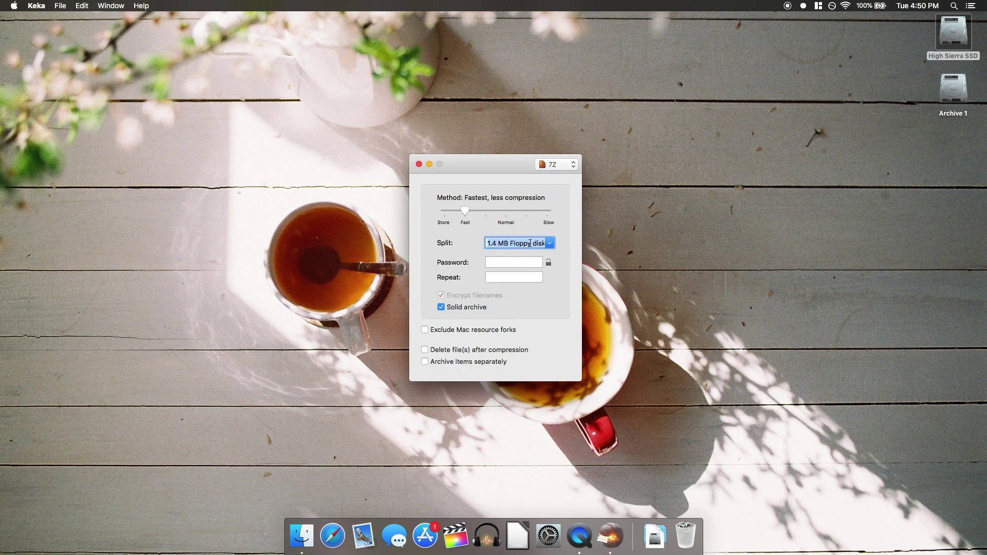
key("BackSpace")
left_click(528, 264)
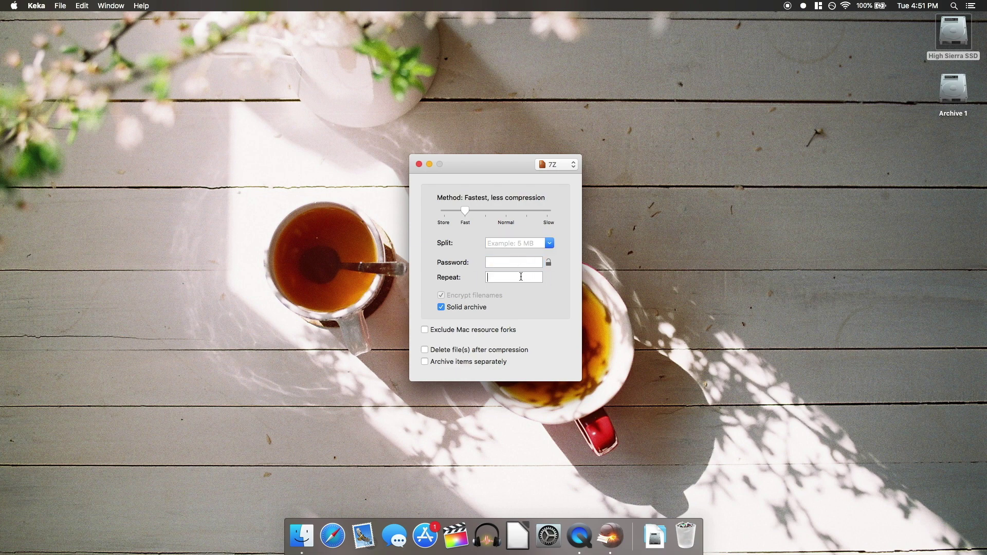
left_click(513, 278)
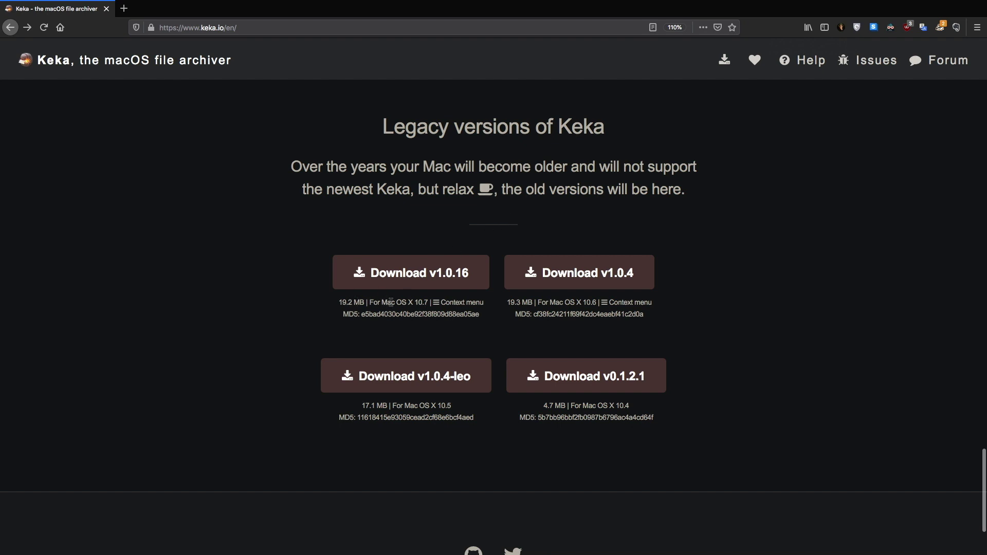
- Highlight the size and macOS requirement lines for Keka v1.0.16 and v1.0.4
triple_click(417, 302)
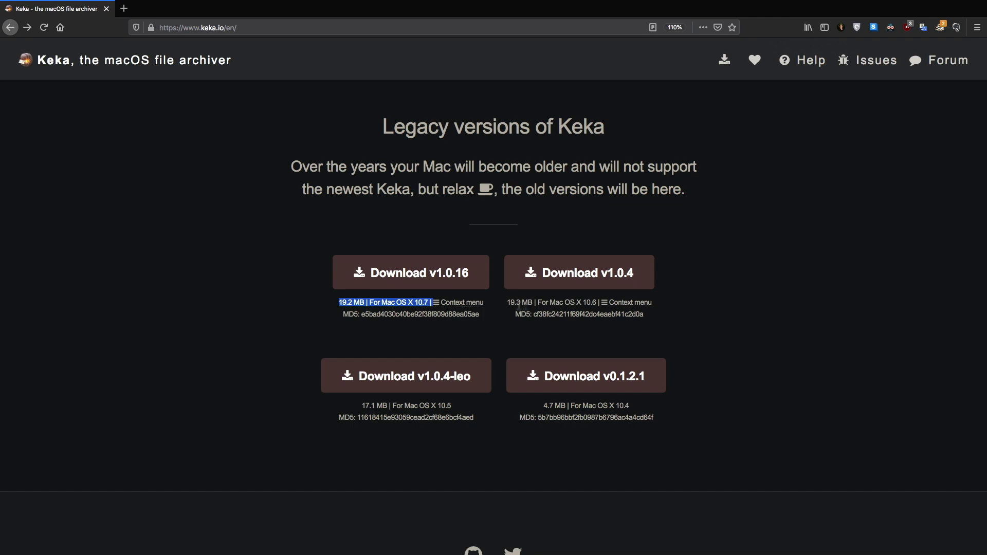
triple_click(570, 302)
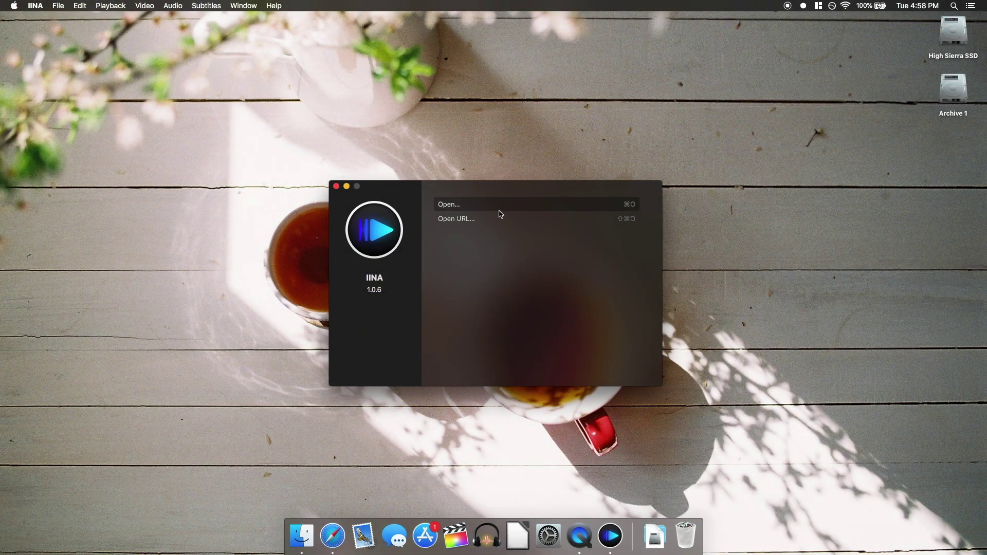
- Play weathermatic_final.mov from Movies muted, skipping ahead to about 00:54
left_click(498, 211)
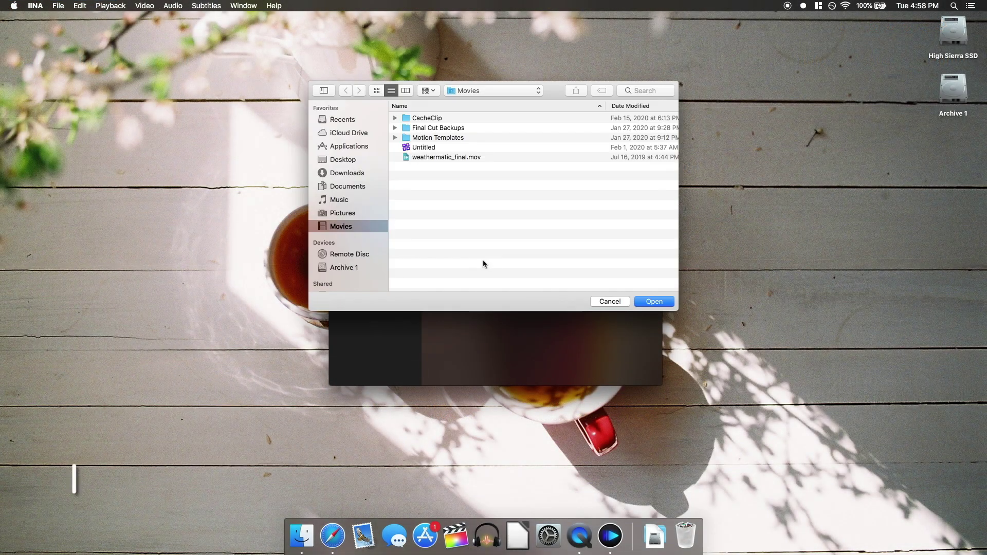
double_click(452, 158)
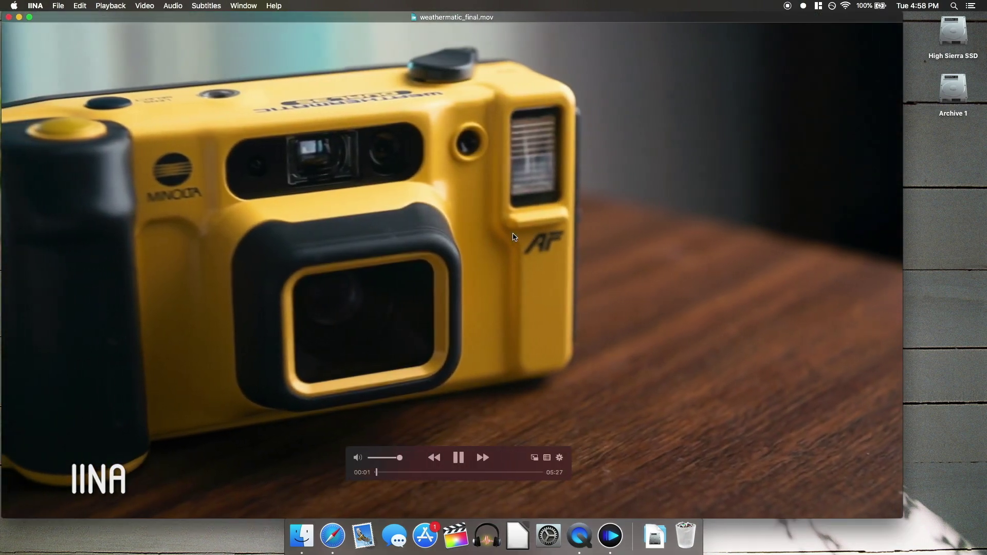
key("XF86AudioMute")
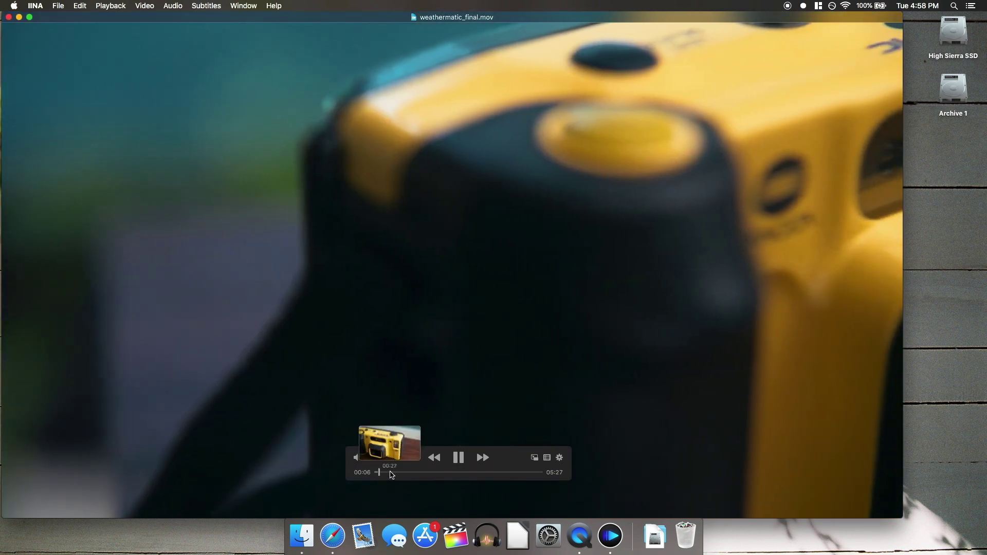
mouse_move(381, 472)
left_mouse_down()
mouse_move(415, 472)
mouse_move(393, 473)
left_mouse_up()
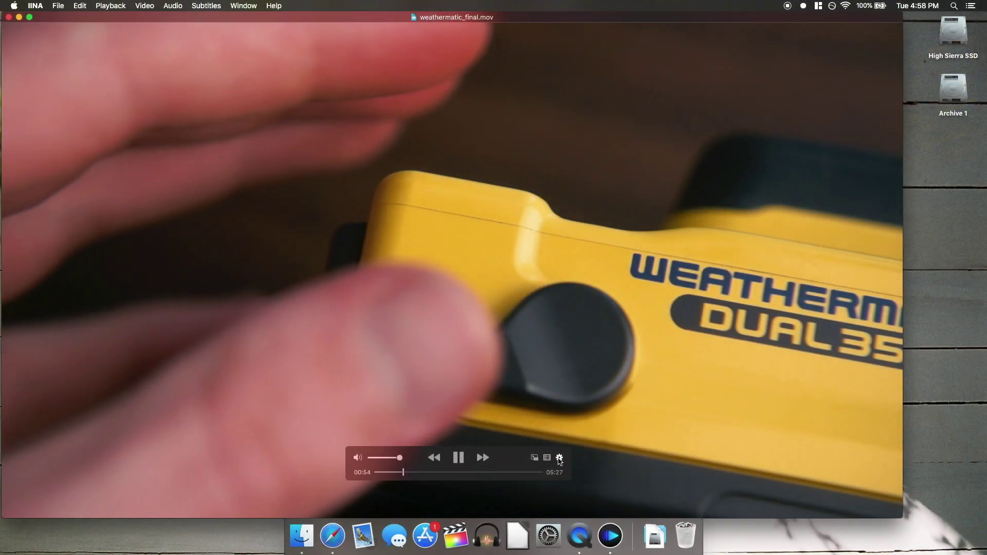
left_click(560, 459)
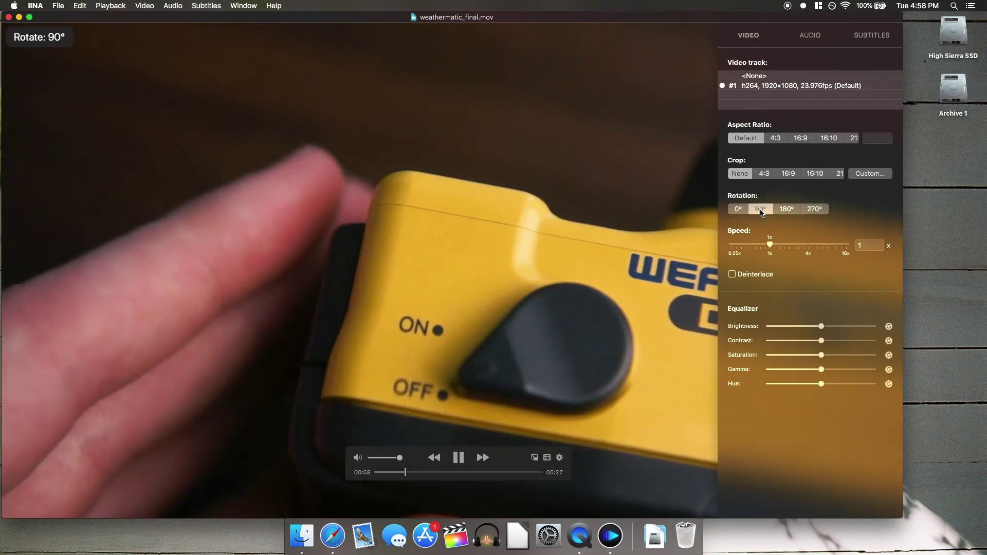
left_click(762, 210)
left_click(519, 210)
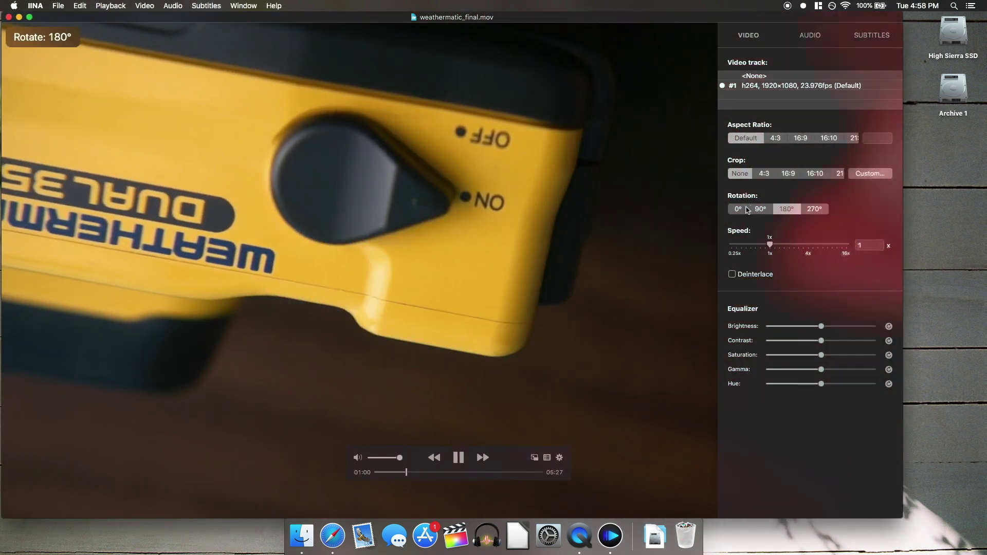
left_click(738, 208)
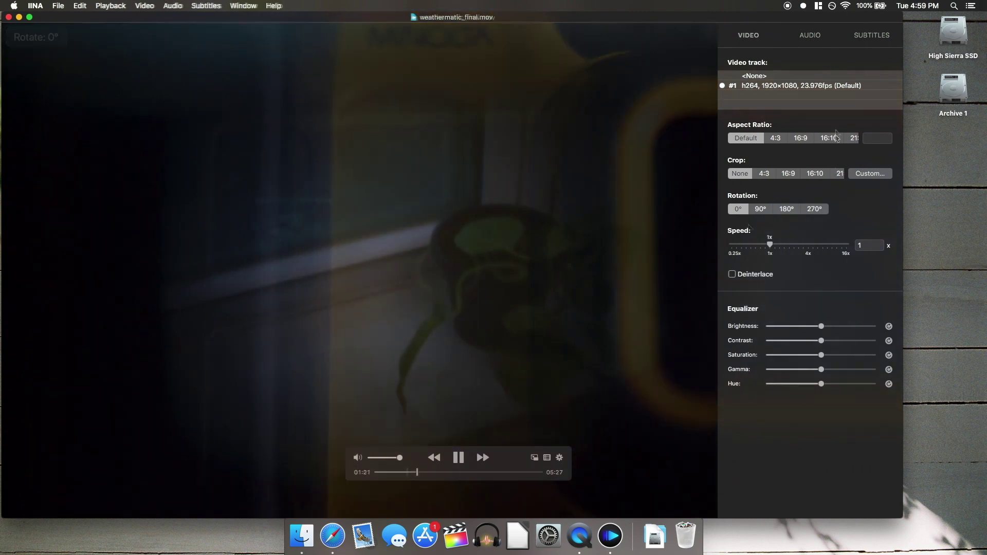
left_click(810, 36)
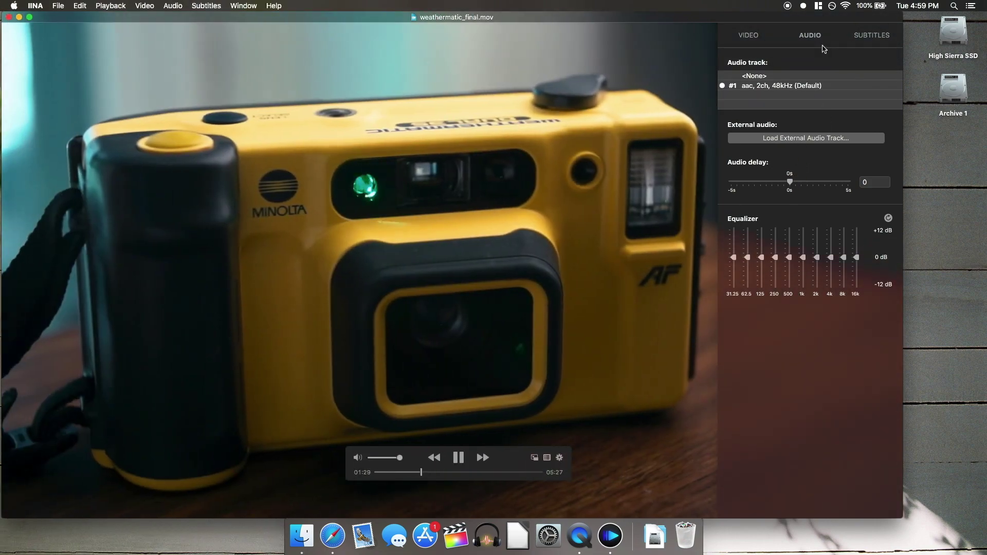
left_click(858, 44)
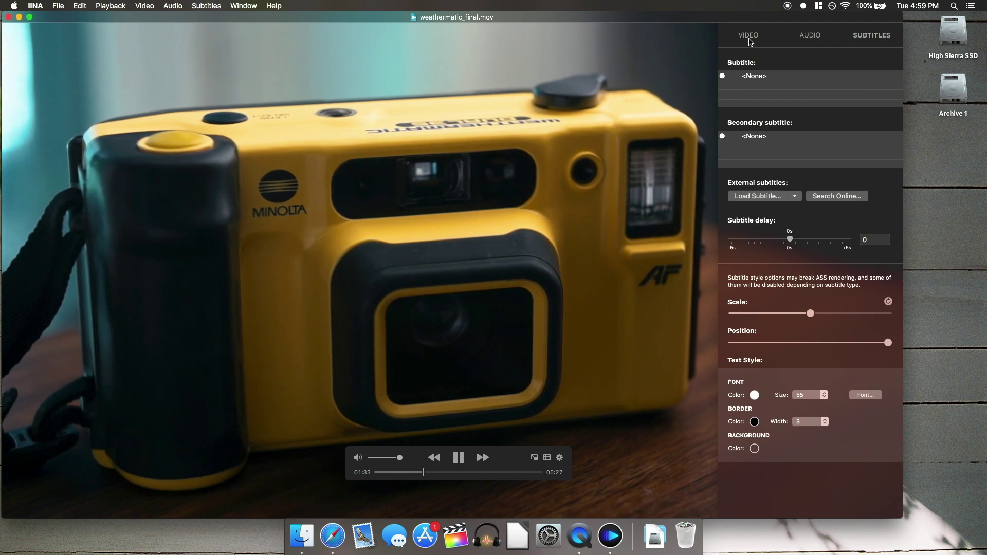
left_click(749, 37)
left_click(634, 48)
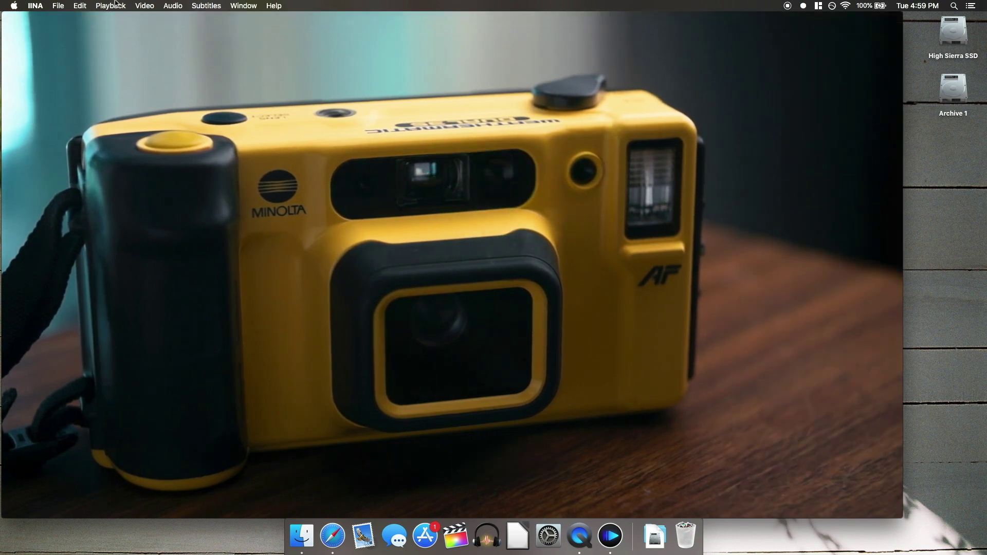
- Search IINA's Help for 'scre' to locate Take a Screenshot under the Playback menu
left_click(96, 6)
mouse_move(270, 4)
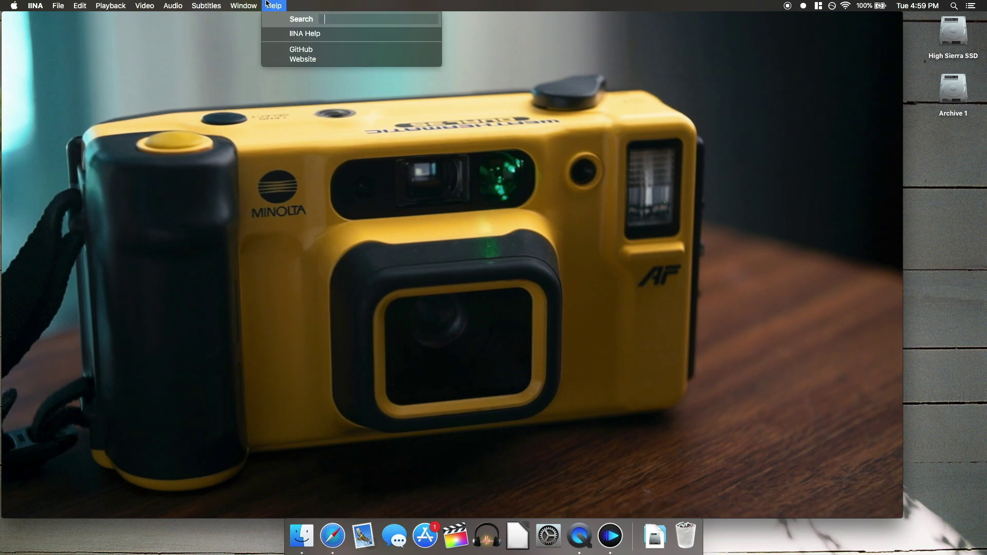
type("scre")
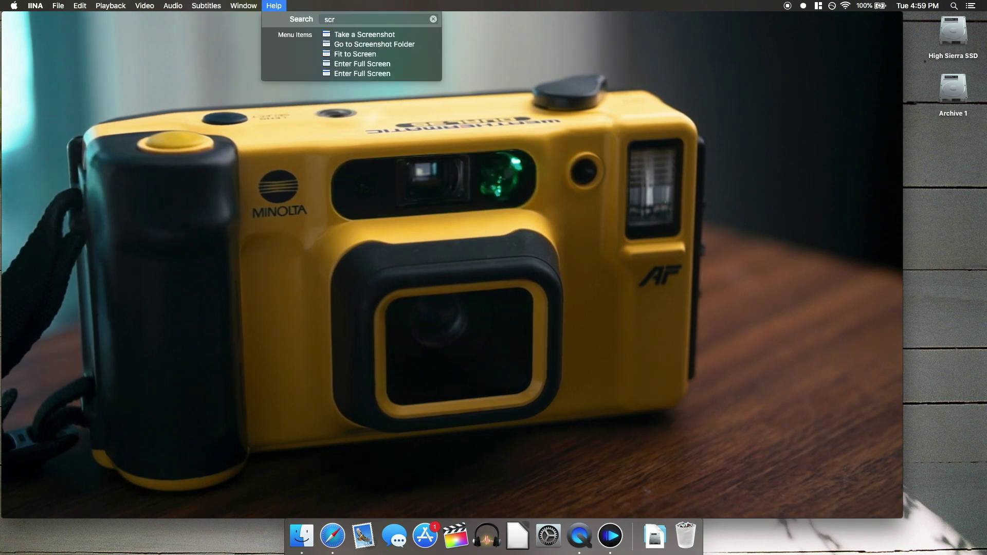
mouse_move(371, 36)
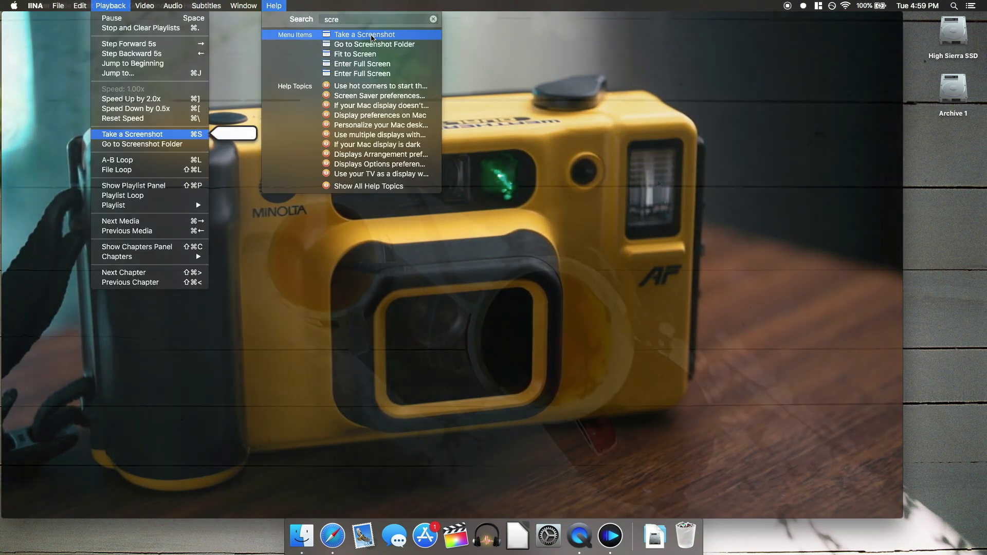